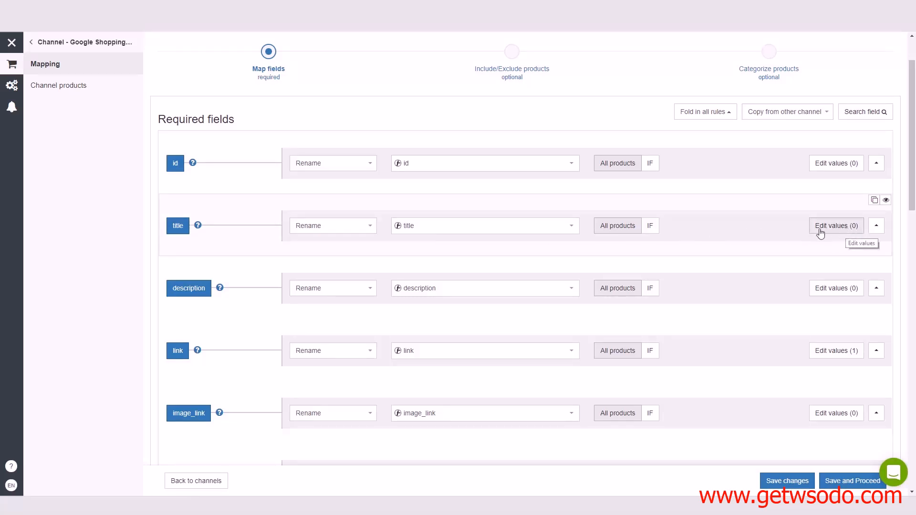
- Examine the mapping types for the title field and the rule types available for changing its values
left_click(369, 228)
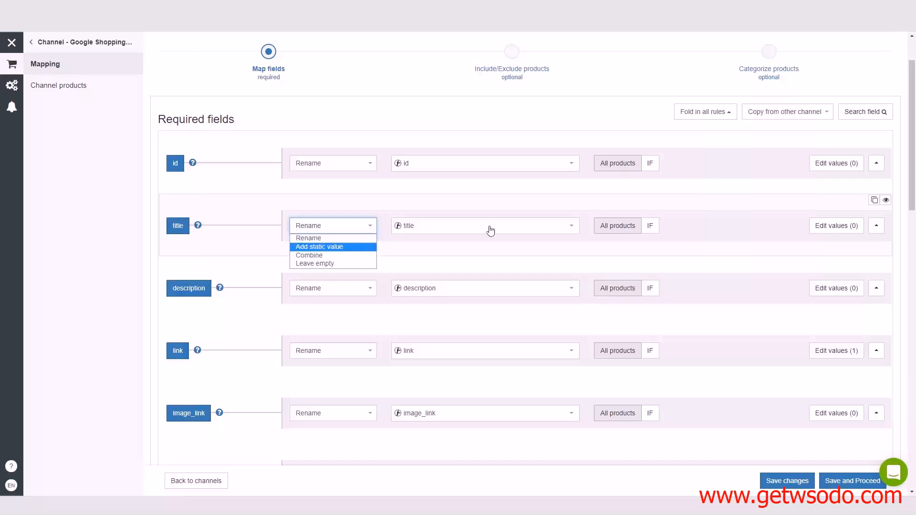
left_click(768, 235)
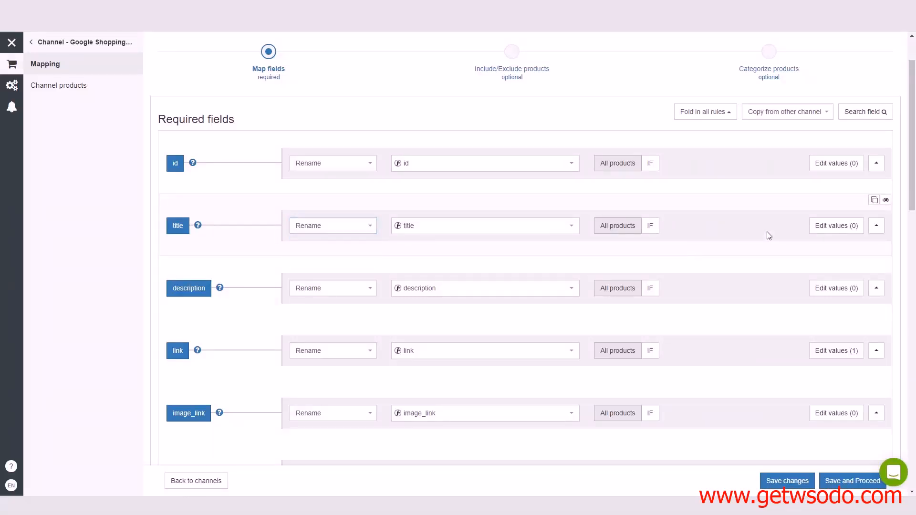
left_click(831, 224)
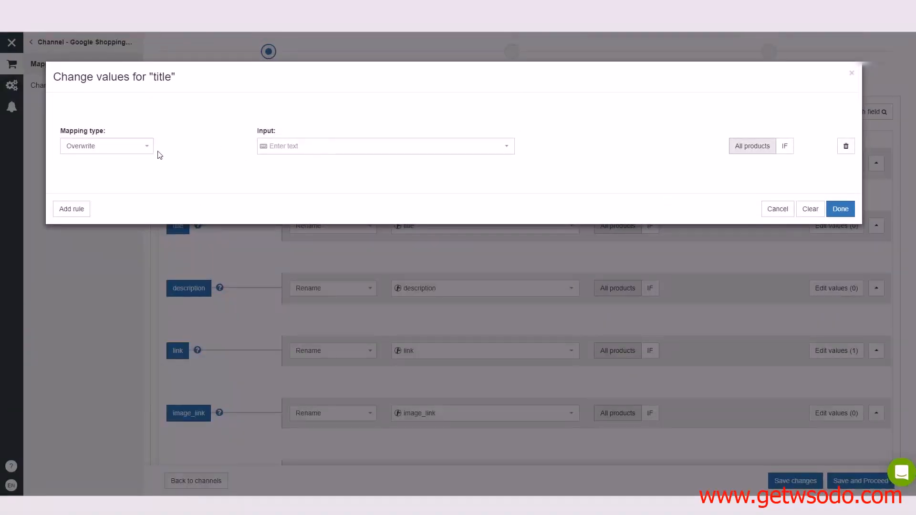
left_click(137, 147)
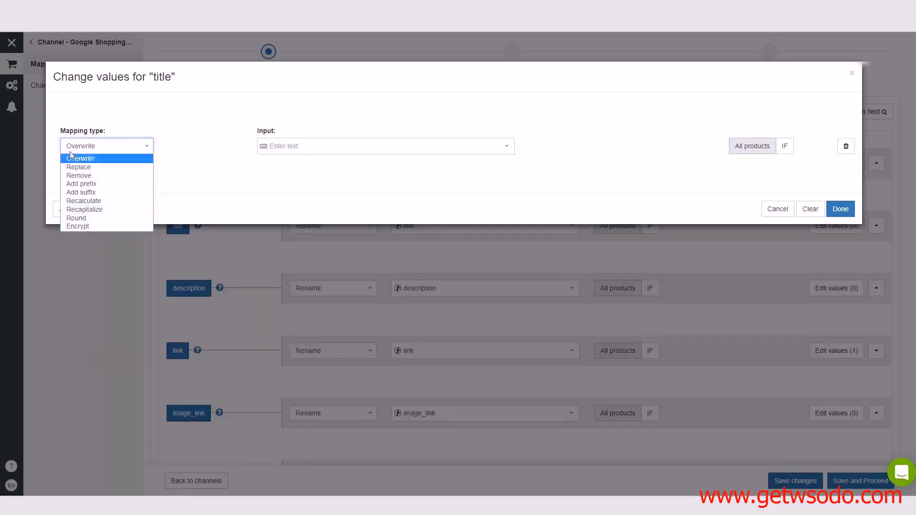
left_click(853, 77)
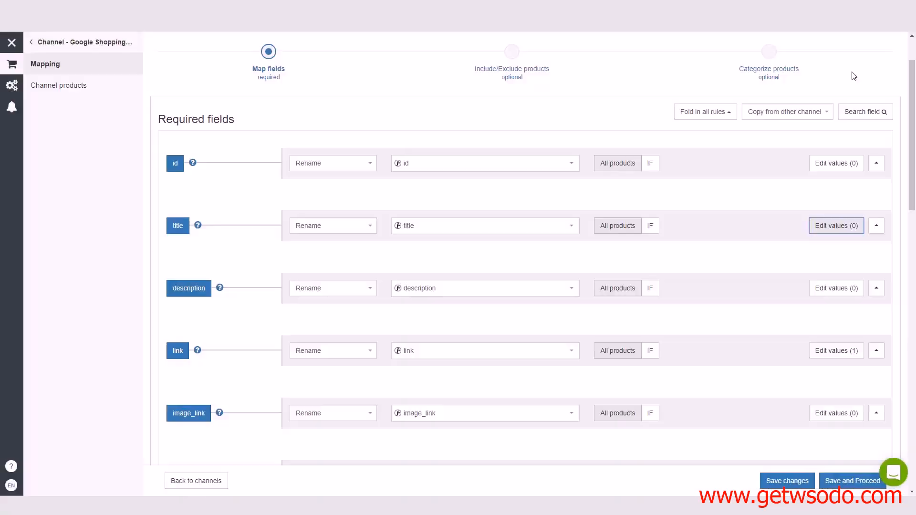
- Set the title field's mapping type to Combine and add the internal field brand as its first element
left_click(351, 232)
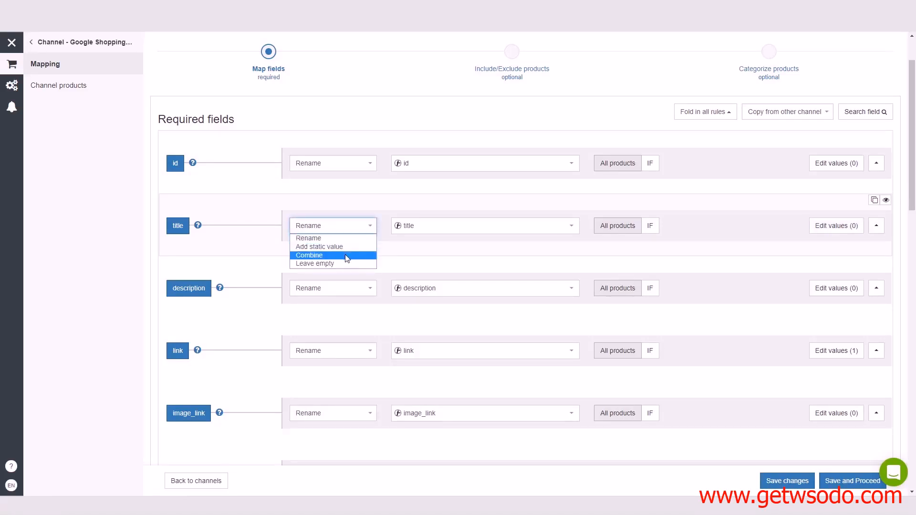
left_click(348, 256)
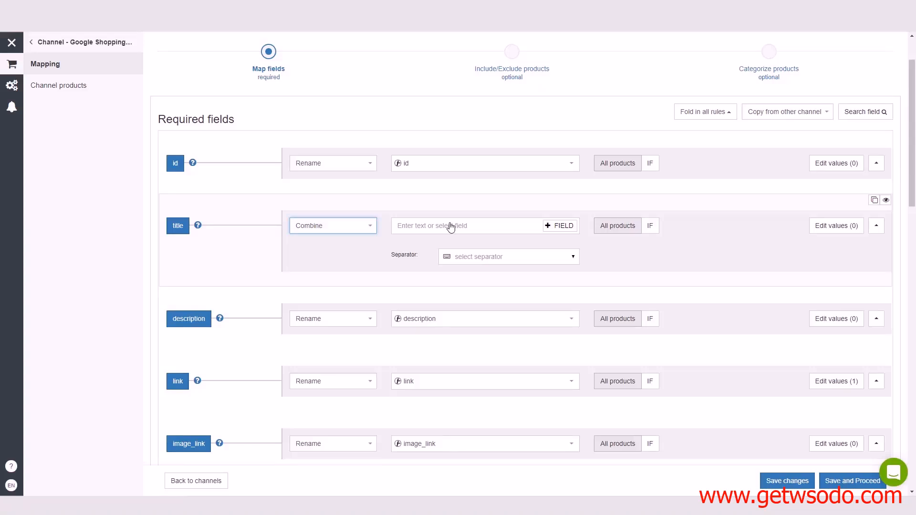
left_click(486, 232)
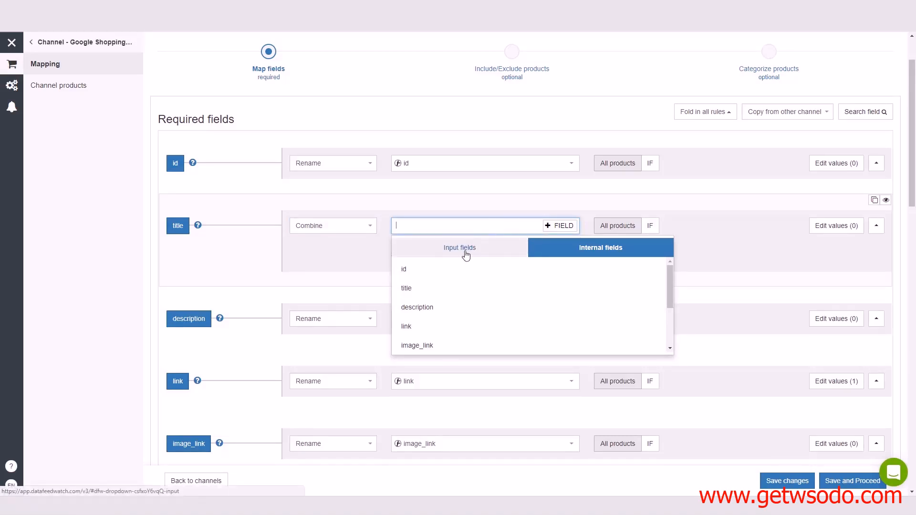
type("bran")
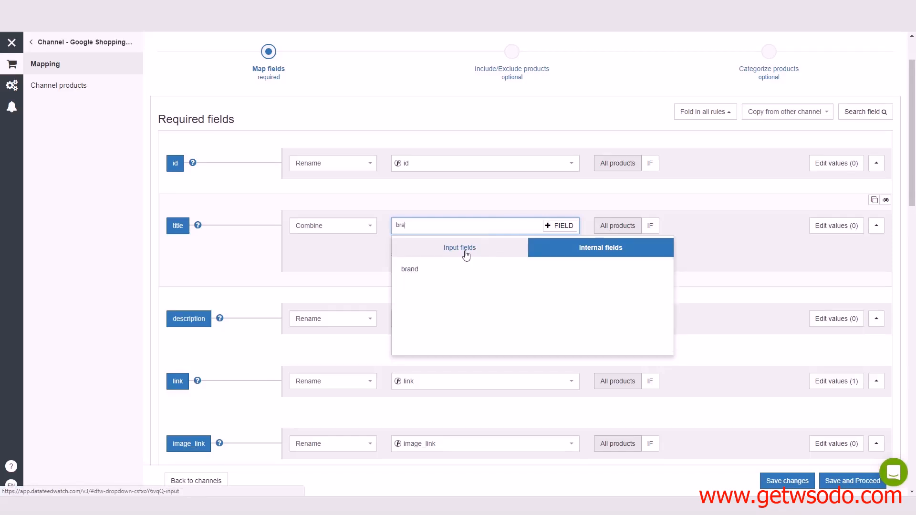
left_click(411, 270)
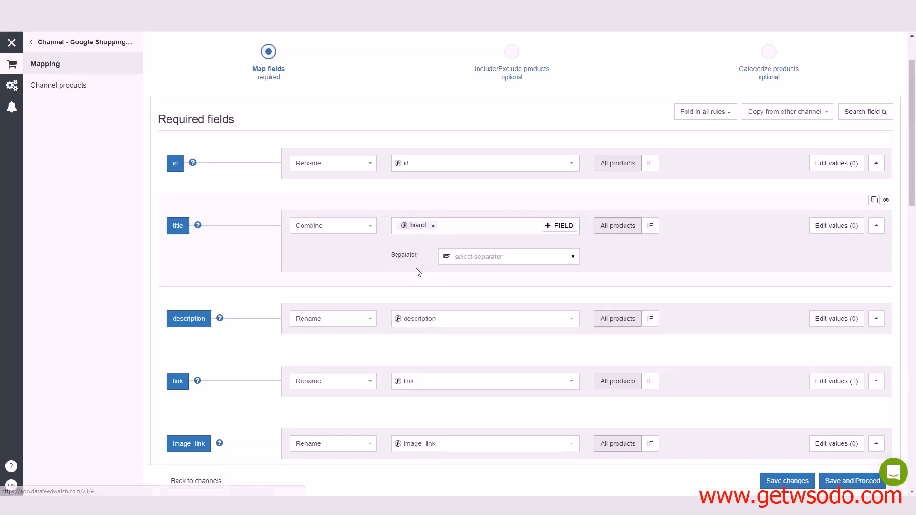
- Add the input field title after brand in the title field's combination
left_click(476, 229)
left_click(456, 249)
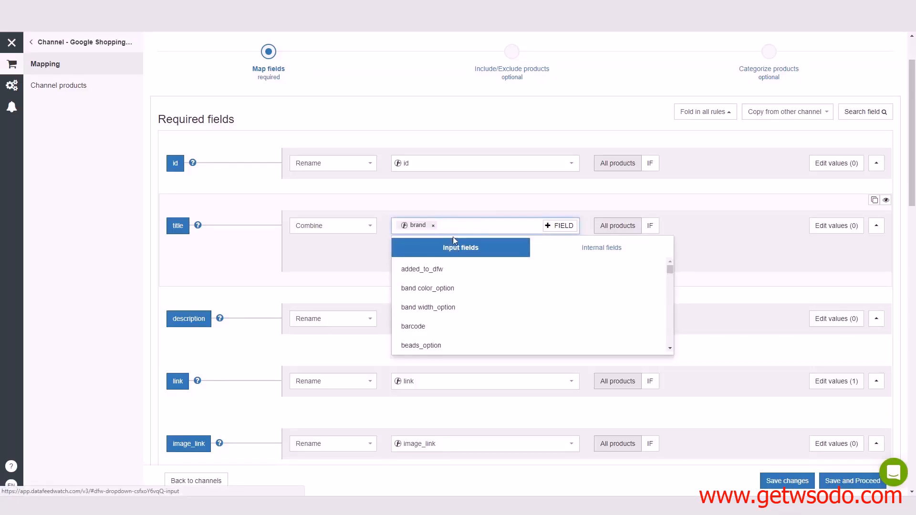
type("b")
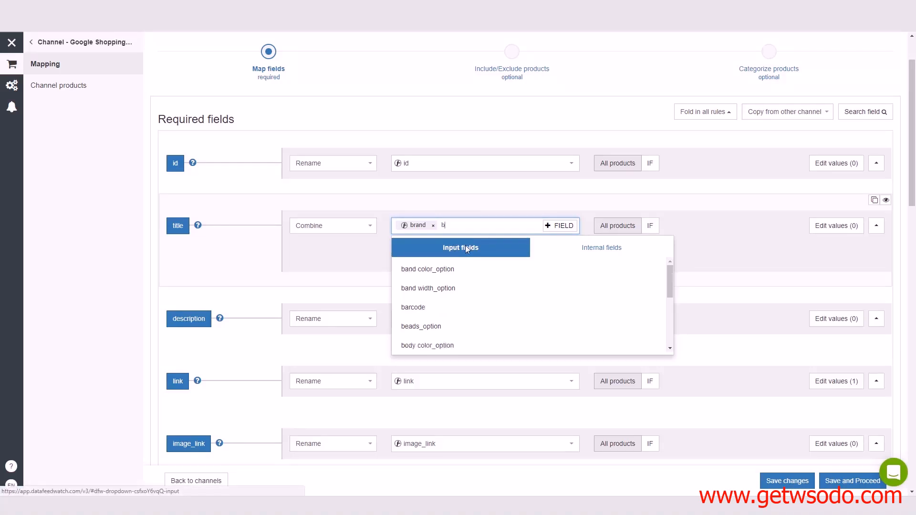
key("BackSpace")
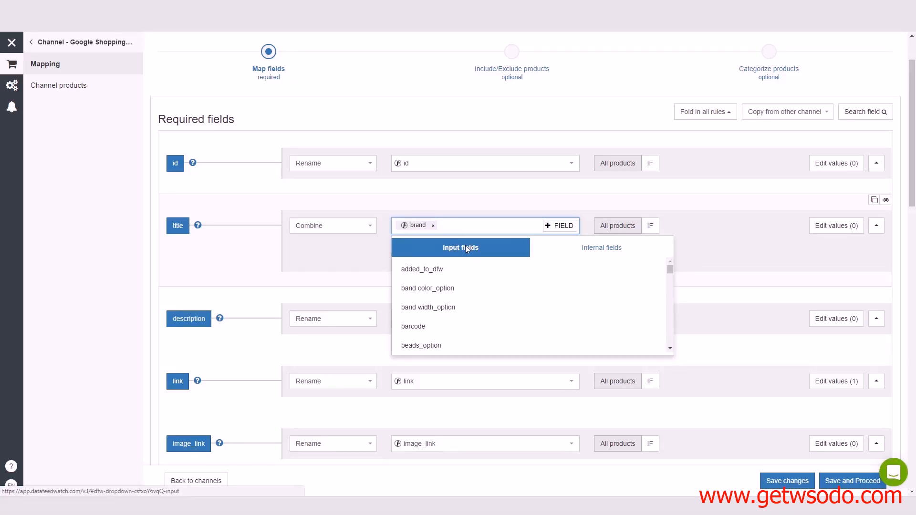
type("title")
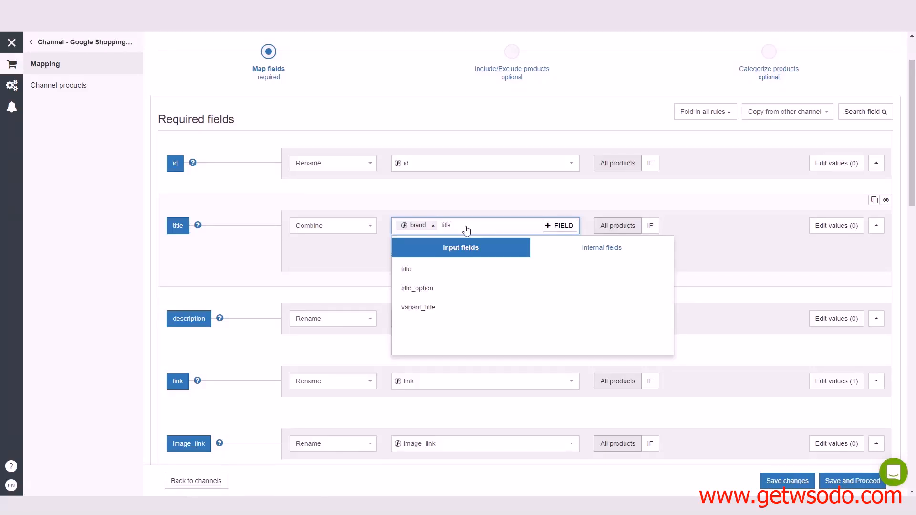
left_click(440, 268)
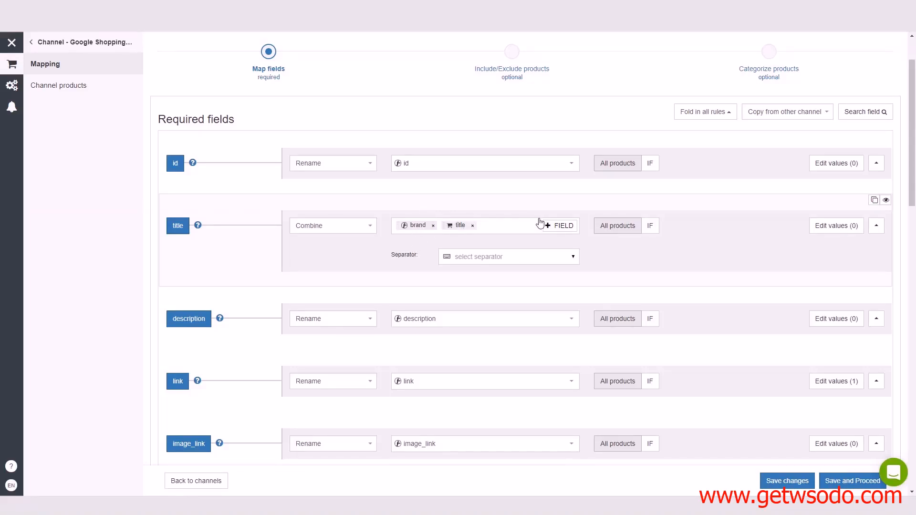
- Add the static text "jeans" after the title element in the title combination
left_click(497, 228)
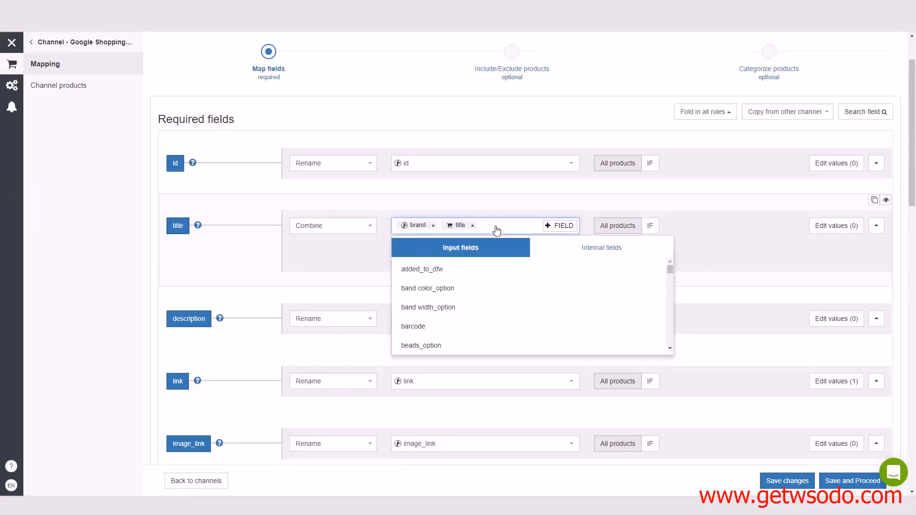
type("jeans")
key("Return")
type("size")
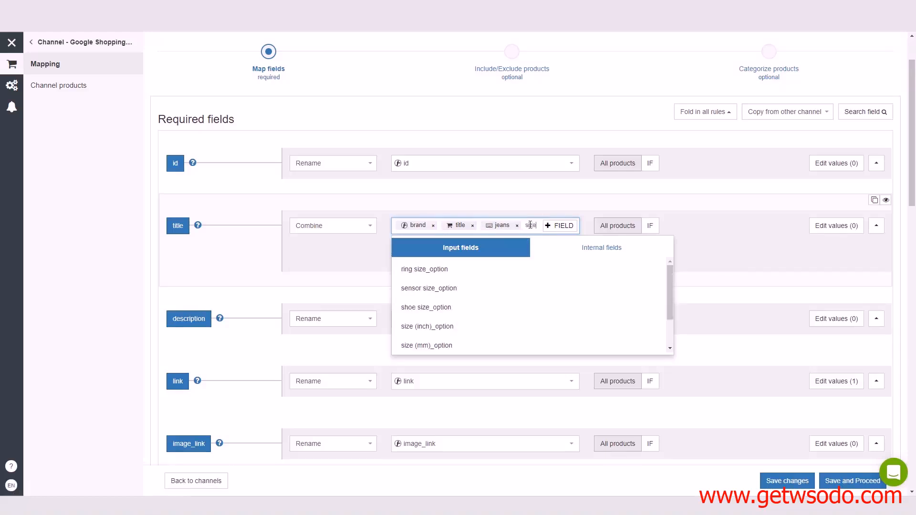
scroll(481, 313, "down", 2)
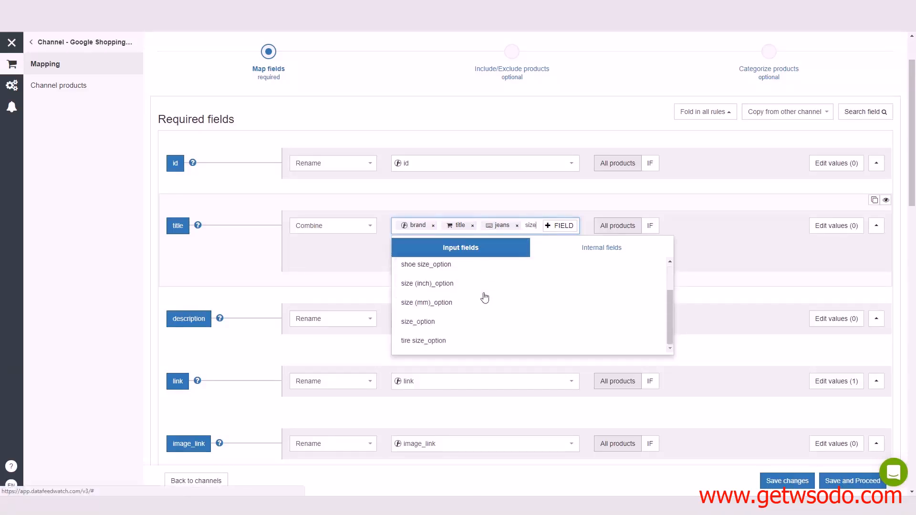
scroll(467, 321, "down", 1)
scroll(446, 268, "up", 2)
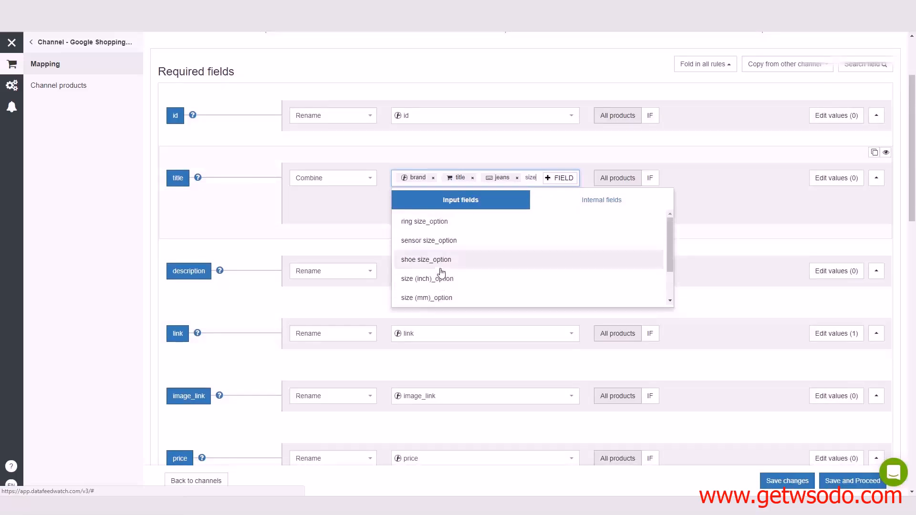
scroll(466, 268, "down", 2)
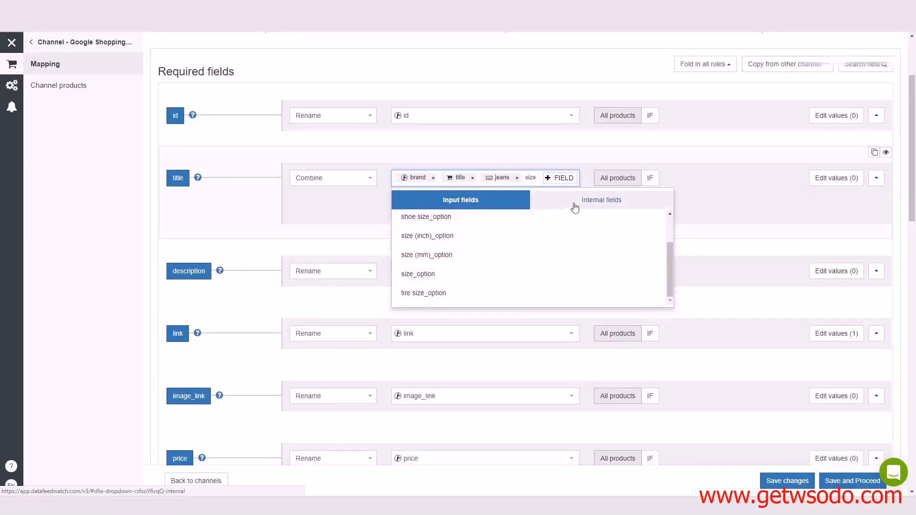
left_click(551, 207)
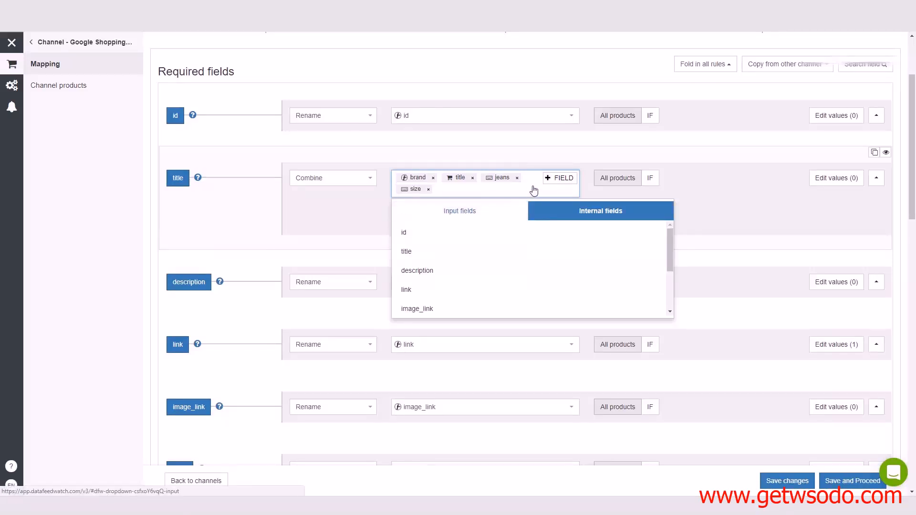
left_click(429, 189)
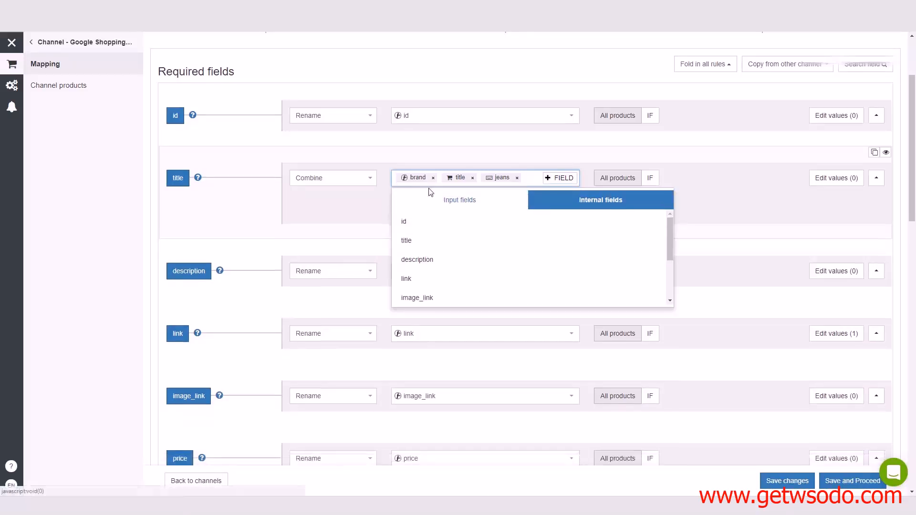
type("size")
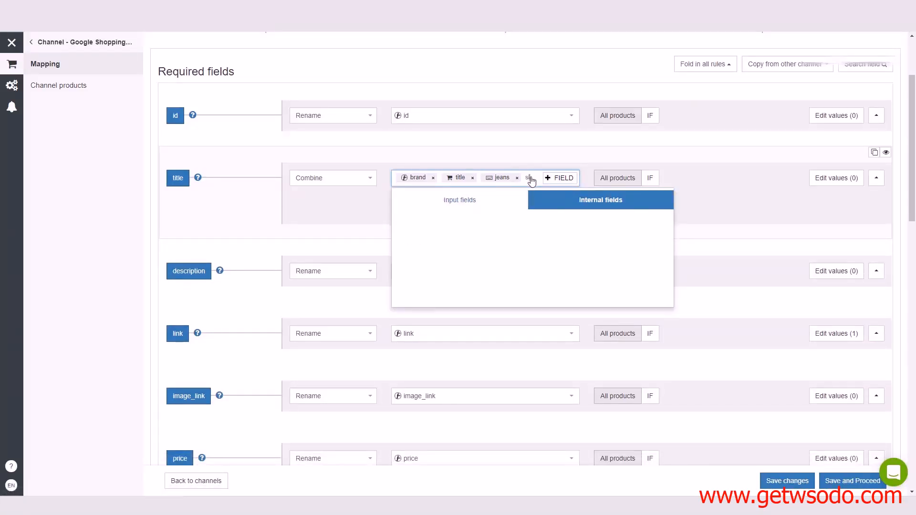
key("Return")
left_click(454, 209)
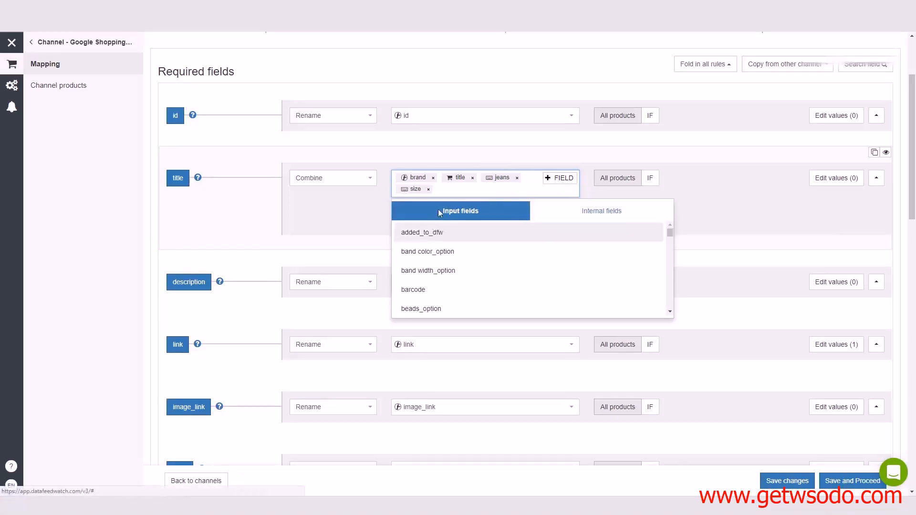
left_click(429, 190)
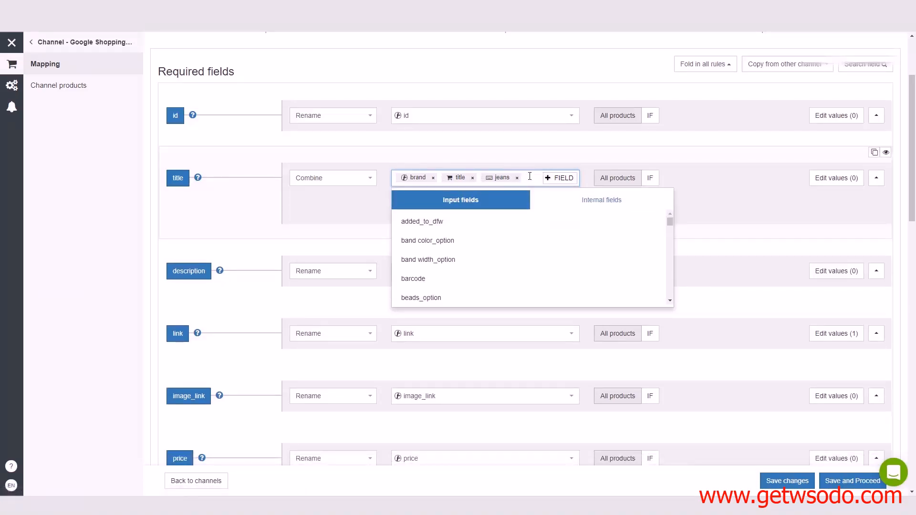
- Add the input field size_option to the end of the title combination and set the separator to space
type("size")
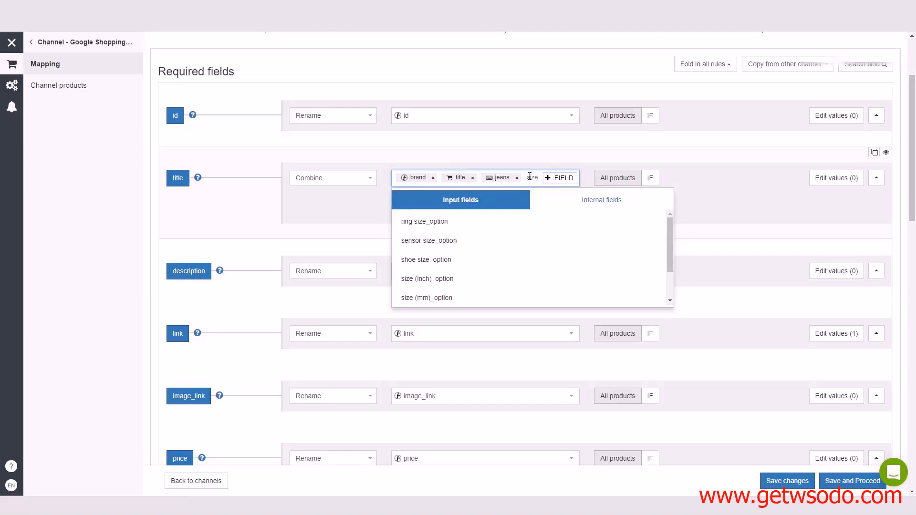
scroll(451, 291, "down", 1)
left_click(471, 279)
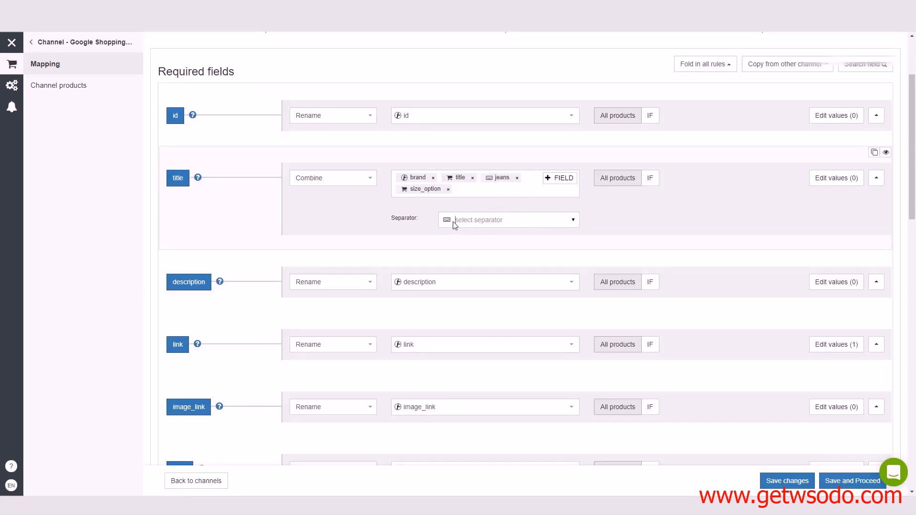
left_click(573, 220)
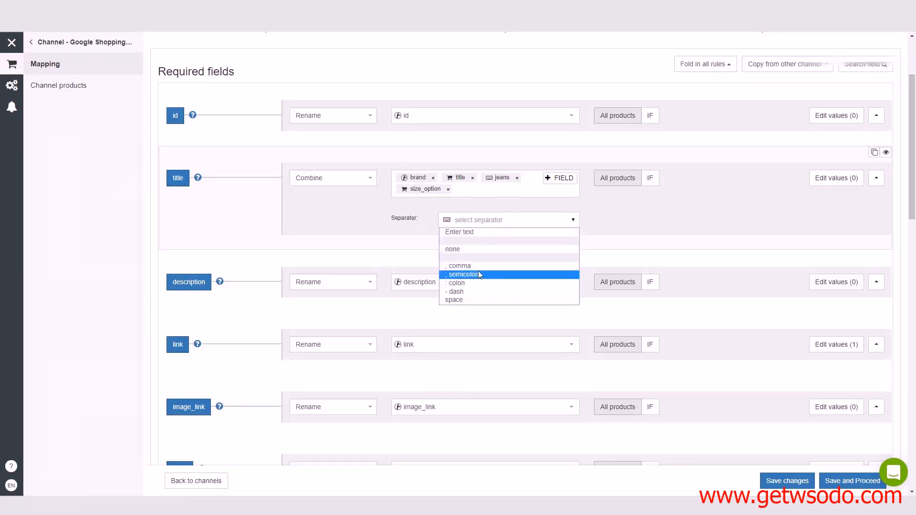
left_click(477, 301)
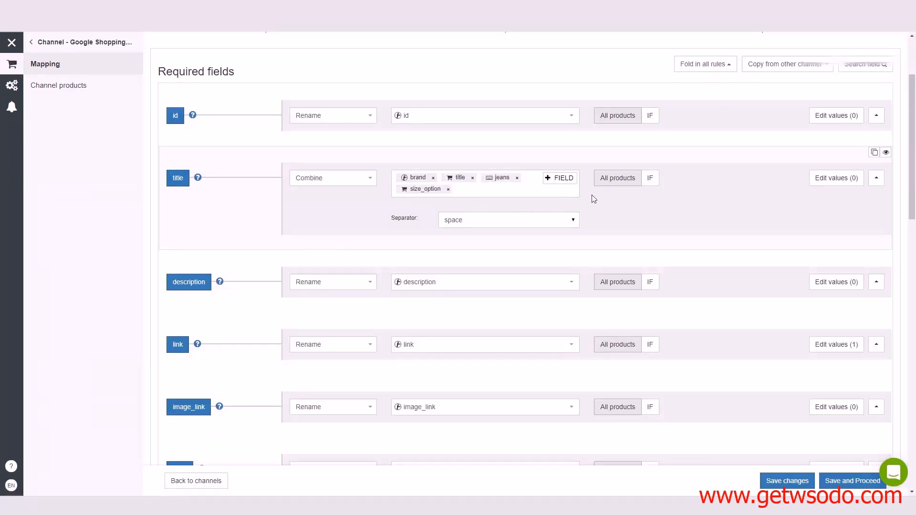
- Restrict the title combination with an IF condition: internal field title doesn't include "Levis"
left_click(651, 182)
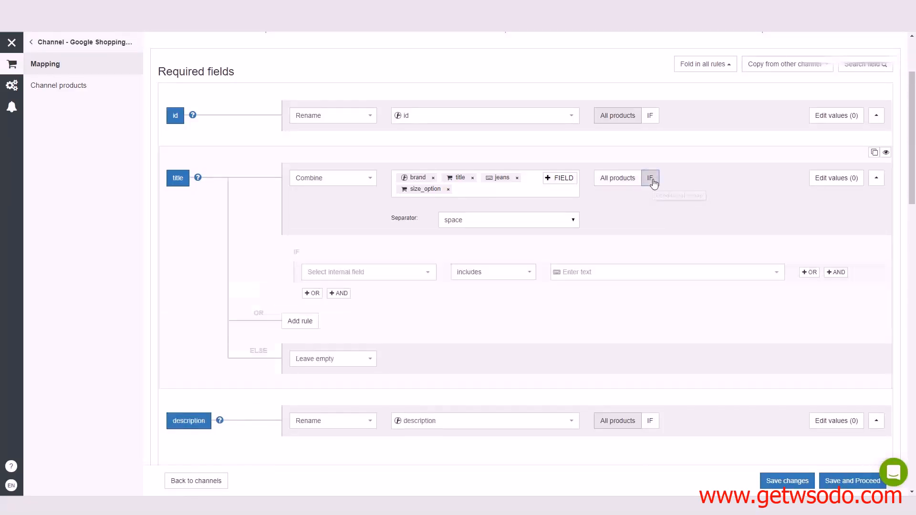
left_click(377, 275)
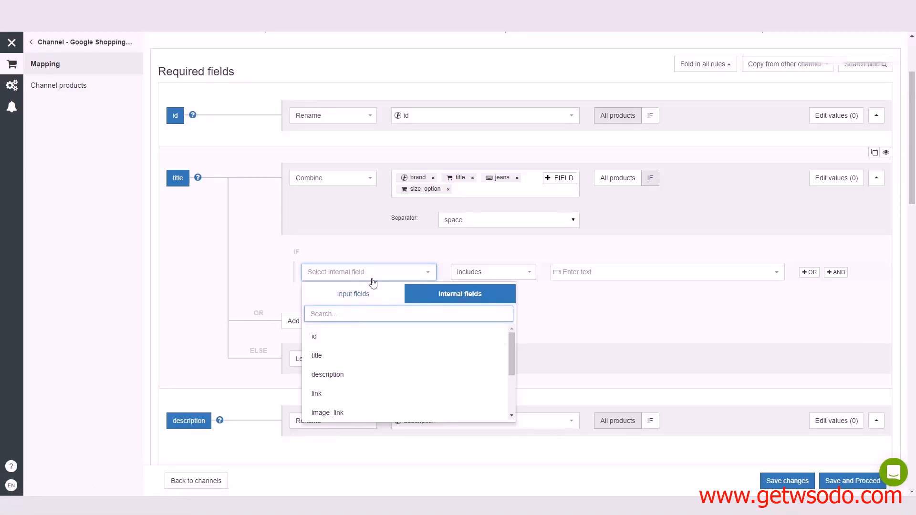
type("title")
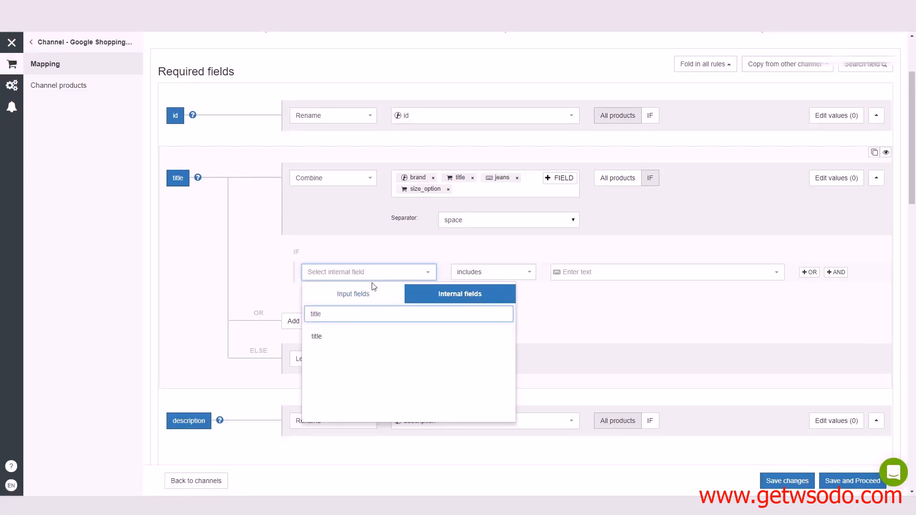
left_click(345, 342)
left_click(484, 273)
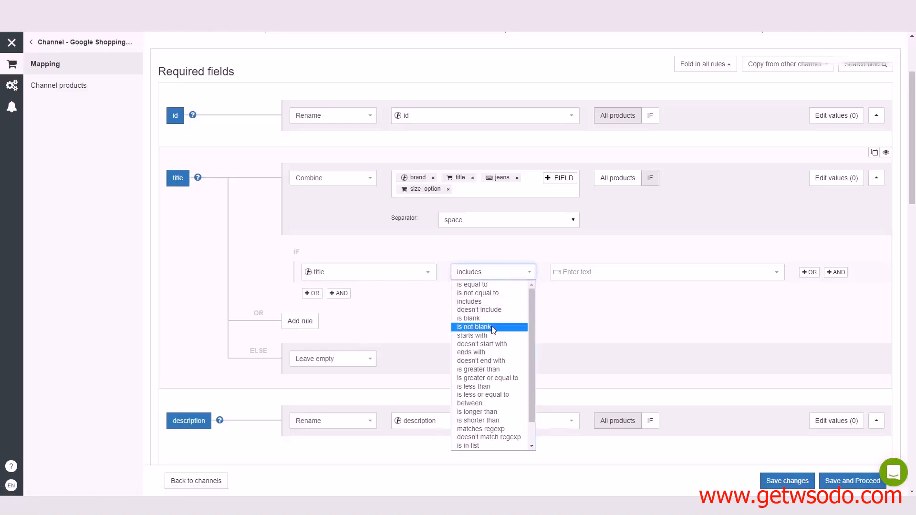
left_click(501, 315)
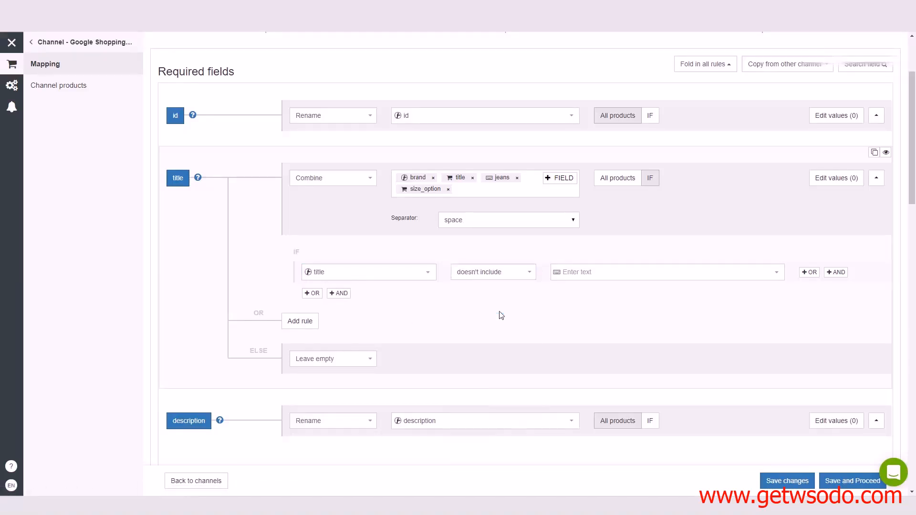
left_click(584, 275)
type("Levis")
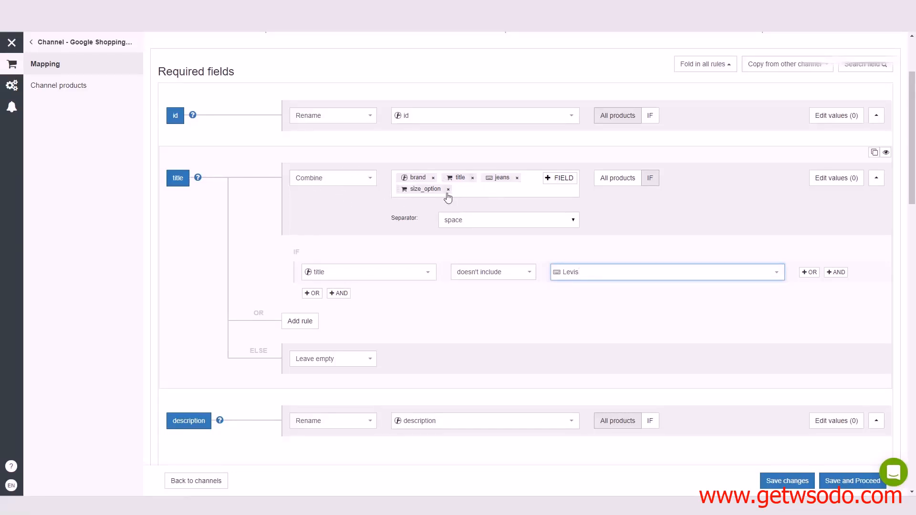
- Examine the internal fields and input fields available for the title combination, without adding another element
left_click(493, 196)
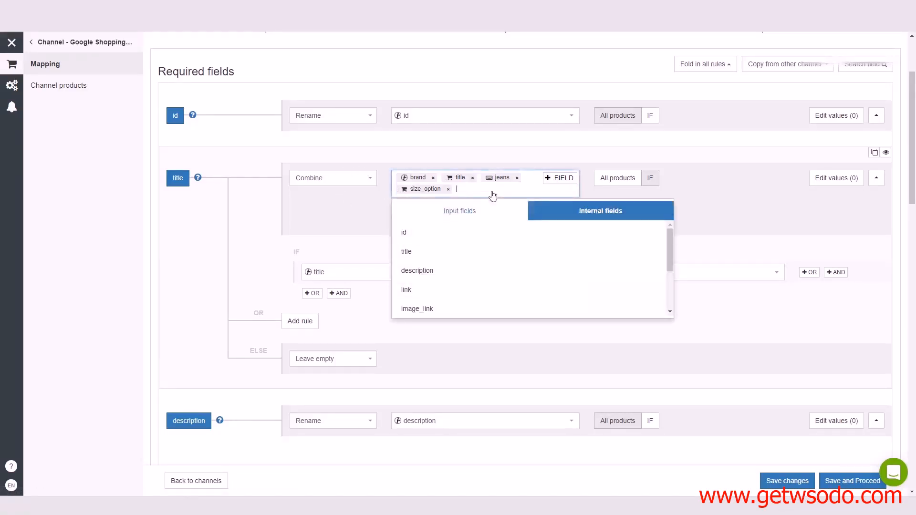
scroll(454, 263, "down", 2)
scroll(451, 274, "down", 3)
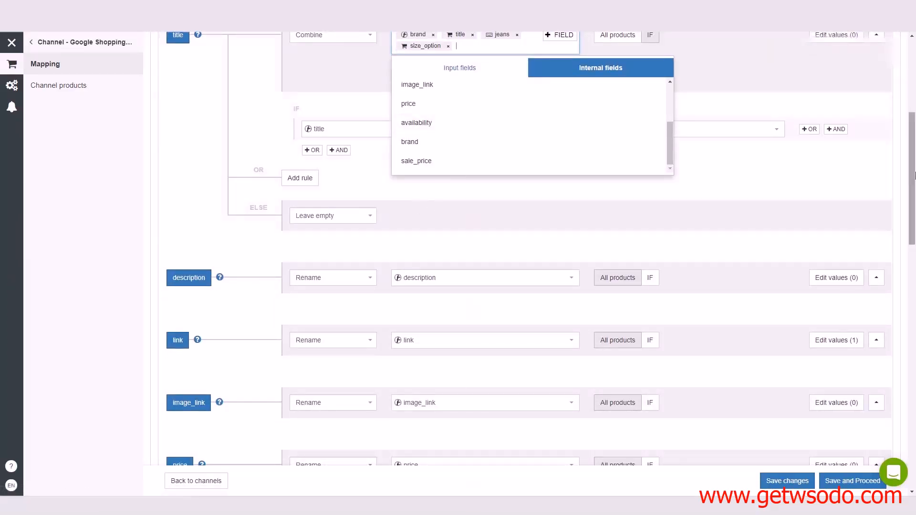
scroll(305, 169, "up", 2)
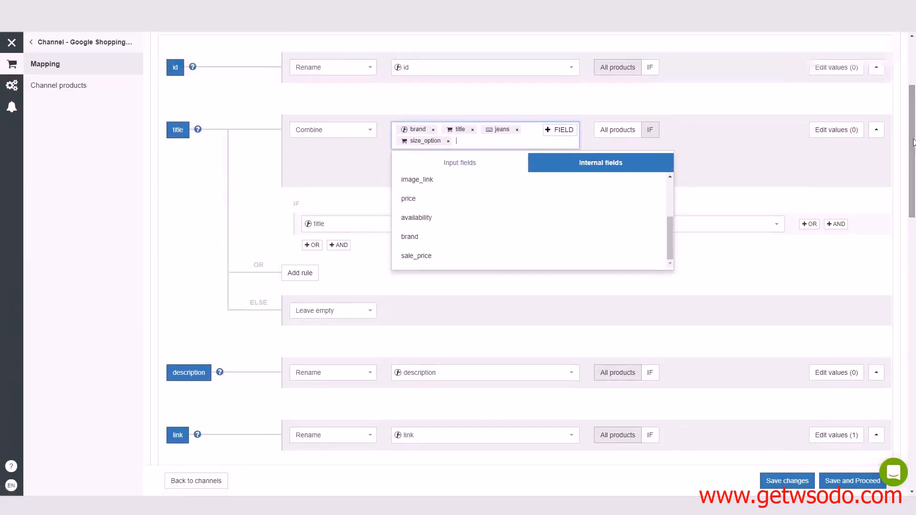
left_click(470, 167)
scroll(467, 210, "down", 1)
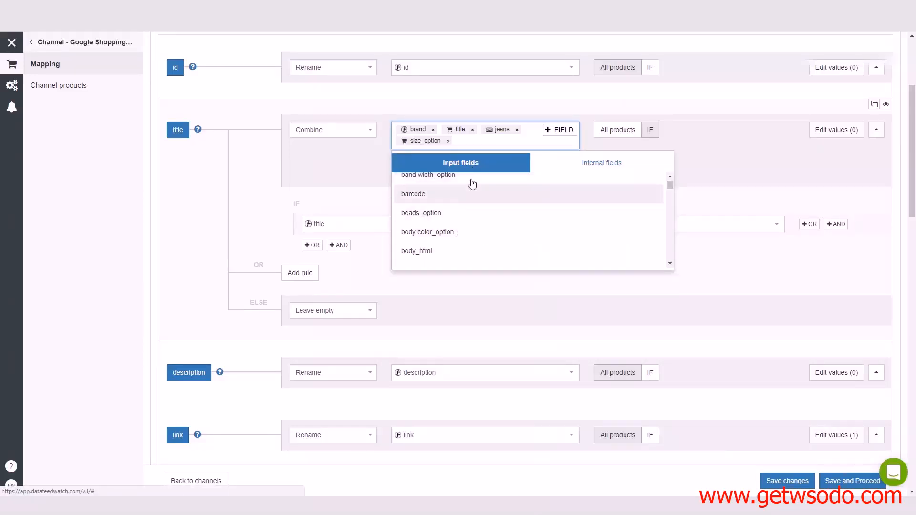
left_click(574, 163)
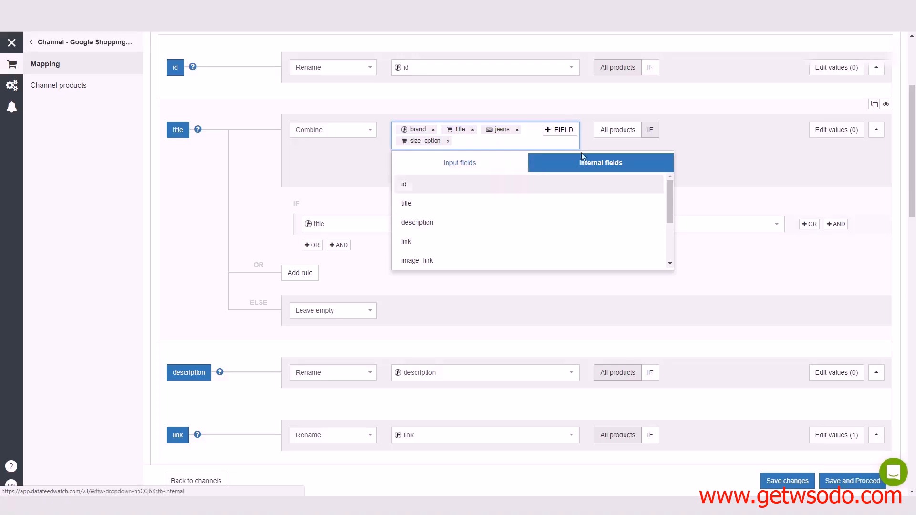
left_click(752, 167)
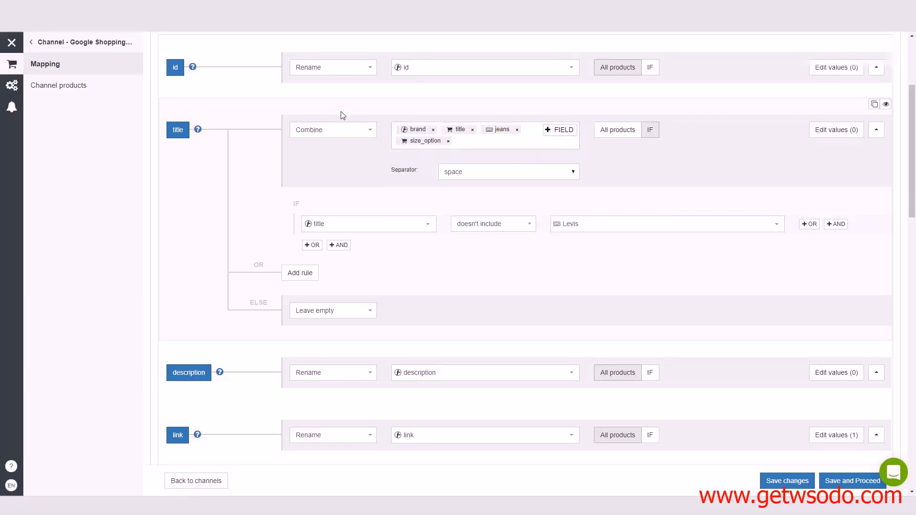